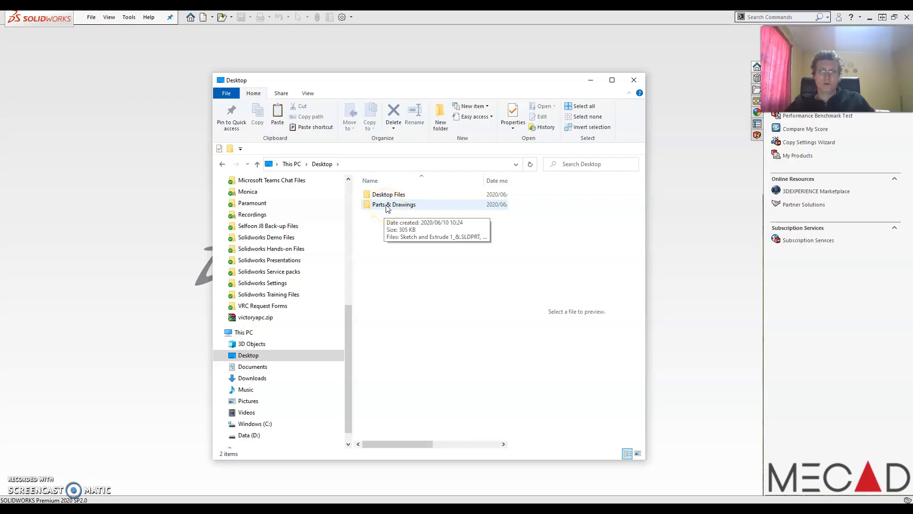
# - Open the Parts & Drawings folder on the Desktop and preview each of the six part files
pyautogui.doubleClick(387, 206)
pyautogui.click(388, 195)
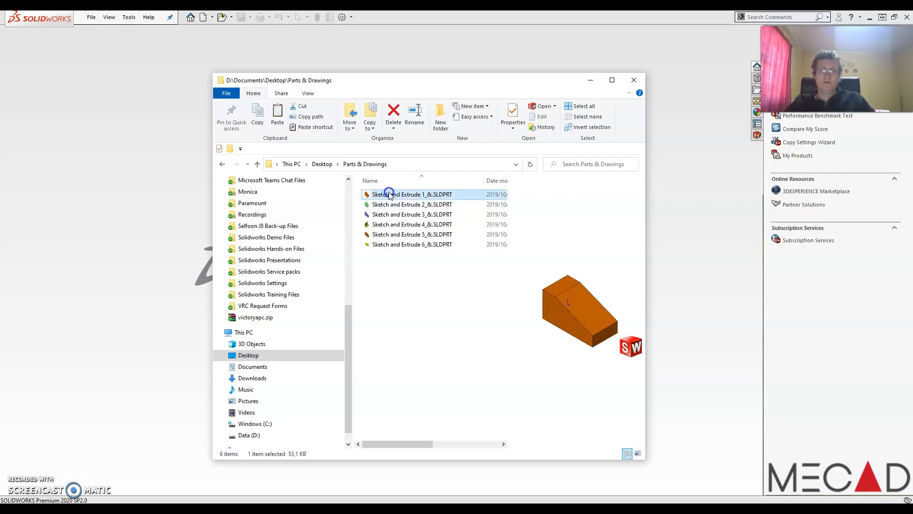
pyautogui.click(390, 205)
pyautogui.click(393, 215)
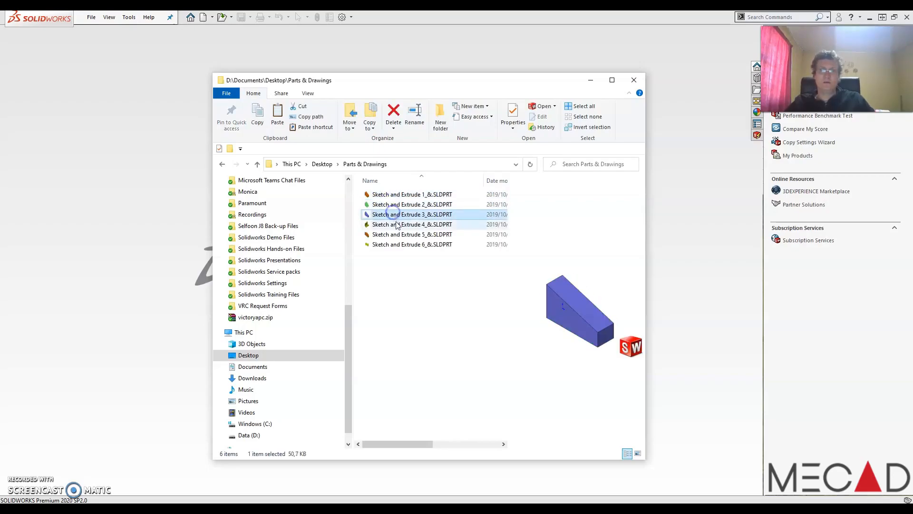
pyautogui.click(395, 224)
pyautogui.click(396, 234)
pyautogui.click(395, 244)
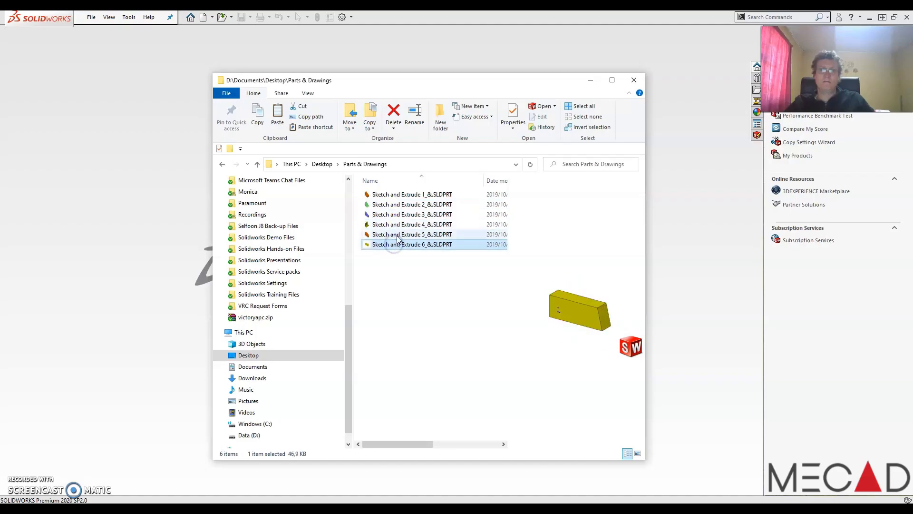
pyautogui.click(404, 195)
pyautogui.click(401, 205)
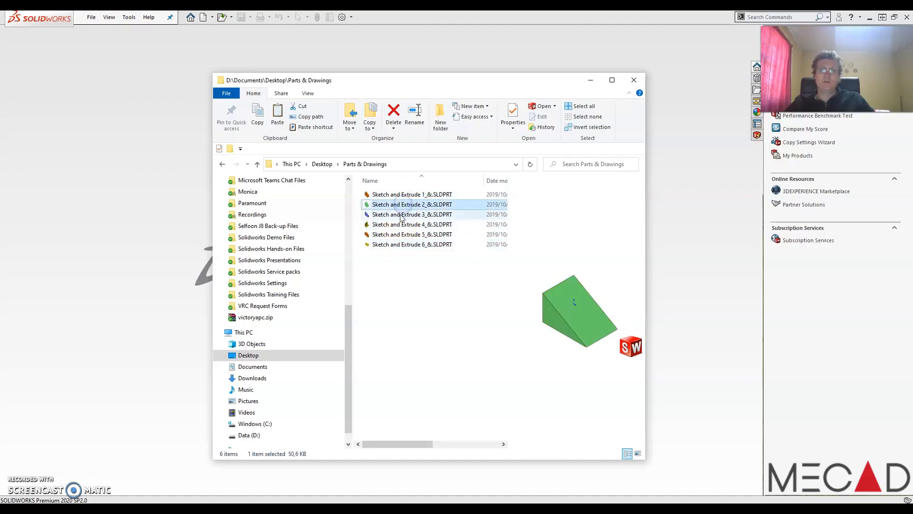
pyautogui.click(399, 214)
pyautogui.click(398, 224)
pyautogui.click(397, 235)
pyautogui.click(394, 244)
pyautogui.click(418, 296)
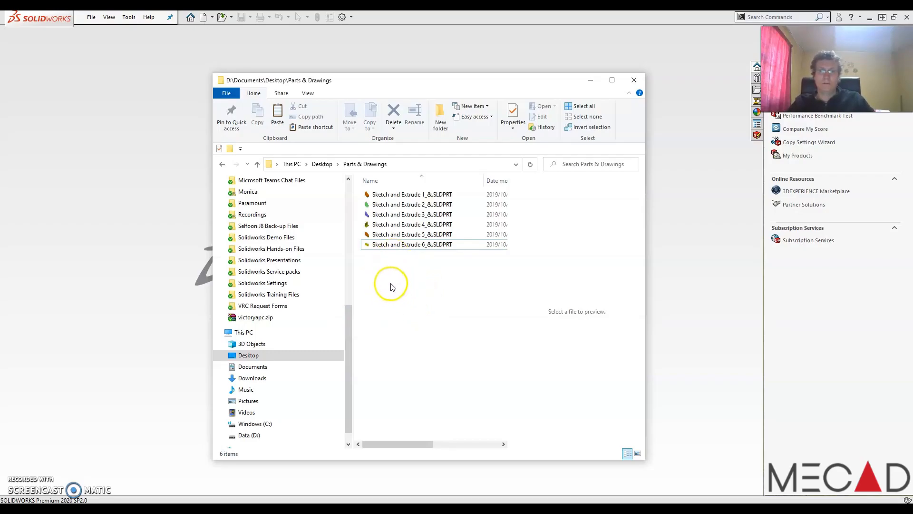
pyautogui.click(634, 79)
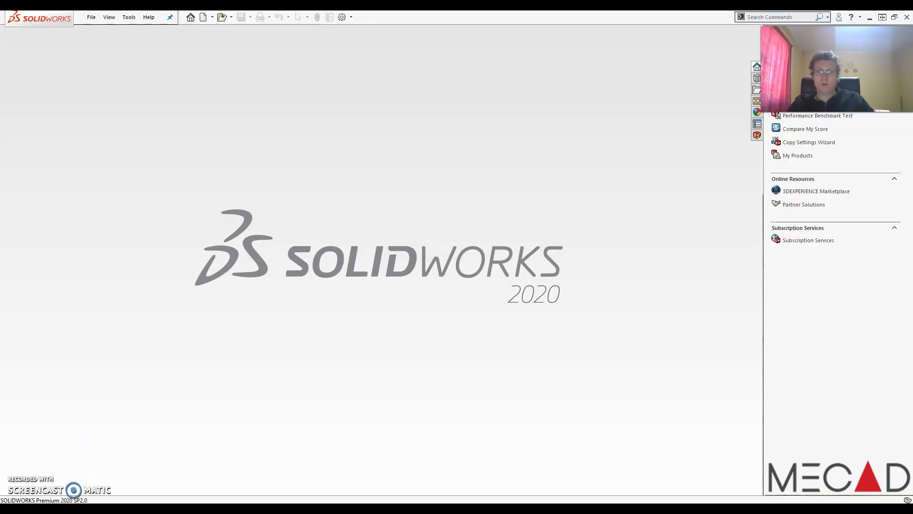
# - Launch SOLIDWORKS Task Scheduler 2020 from the Windows search
pyautogui.click(33, 500)
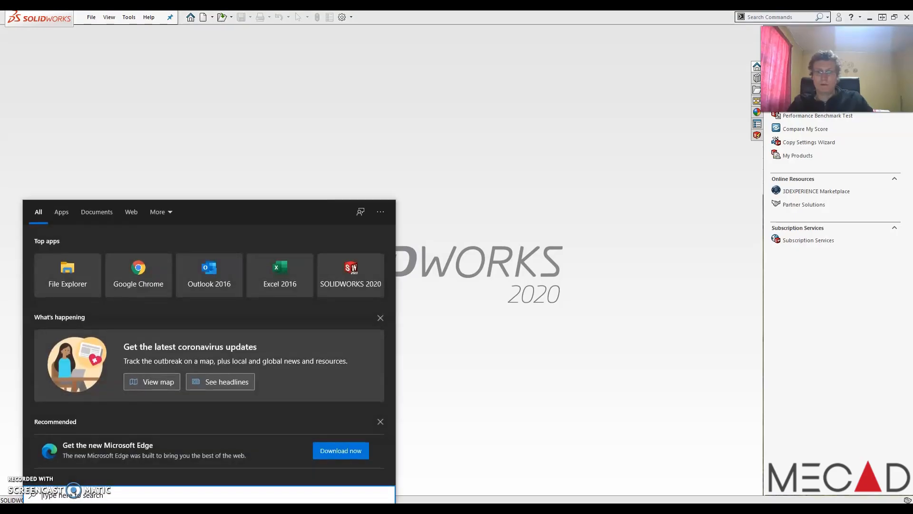
pyautogui.write('task')
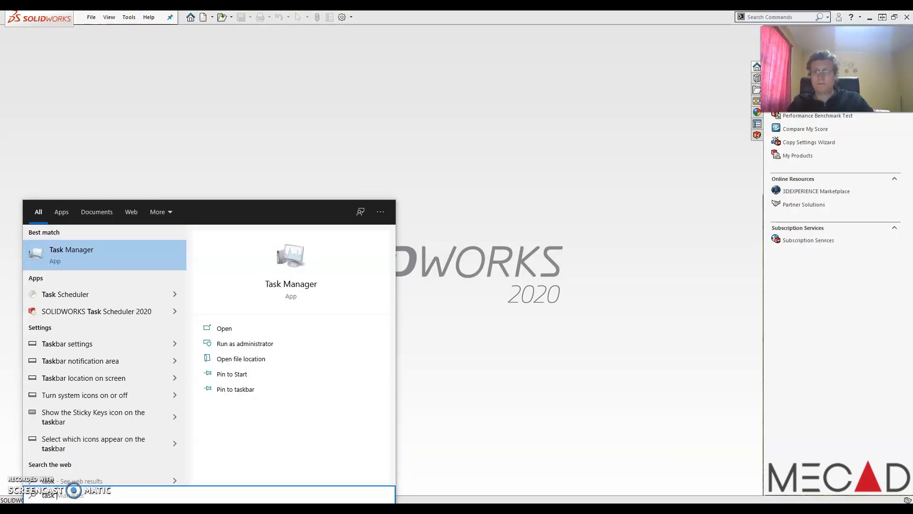
pyautogui.click(83, 311)
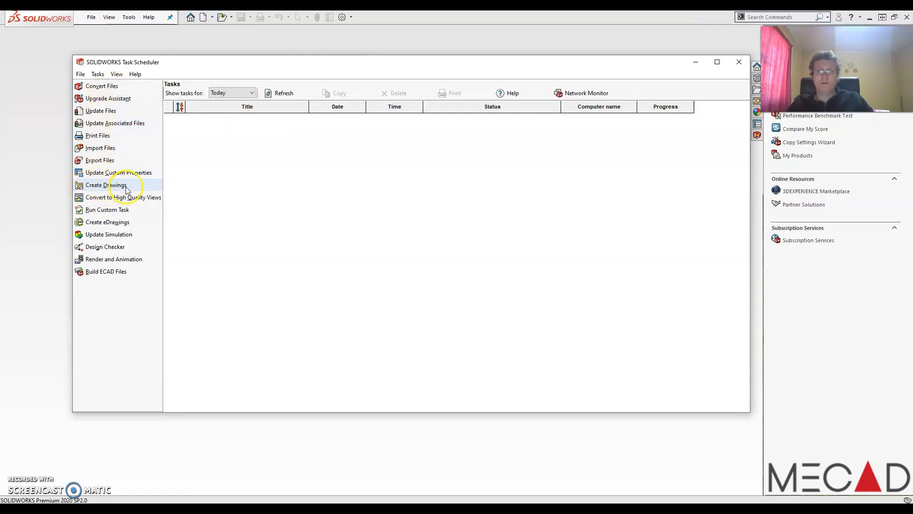
# - Start a Create Drawings task and set its template to Mecad Template.DRWDOT from the SOLIDWORKS 2020 templates folder
pyautogui.click(105, 185)
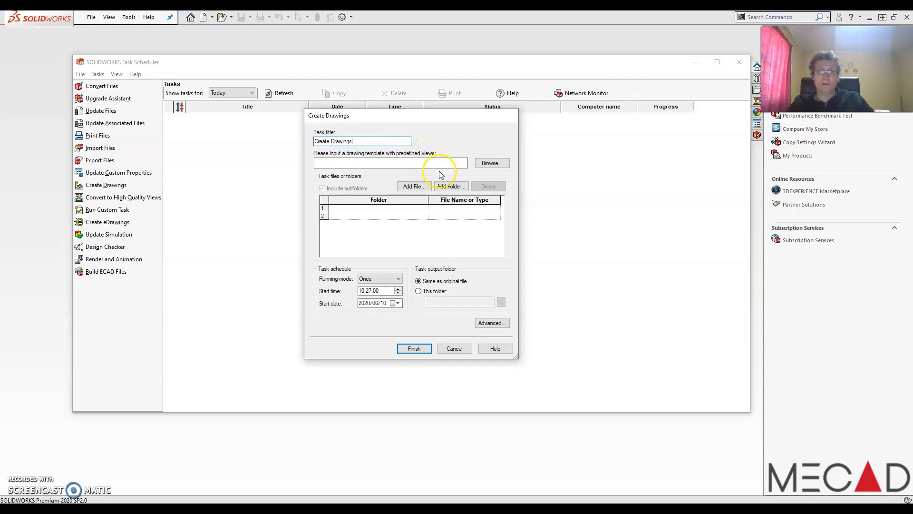
pyautogui.click(486, 164)
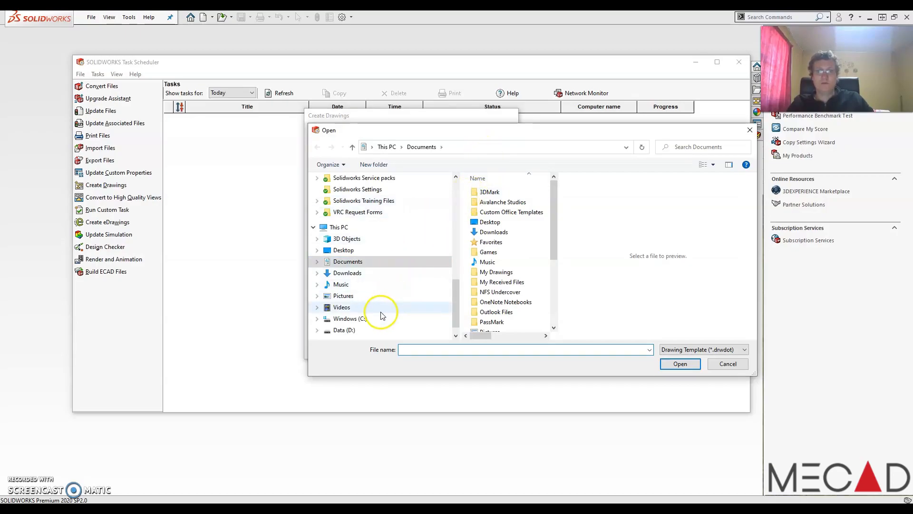
pyautogui.scroll(2, 387, 286)
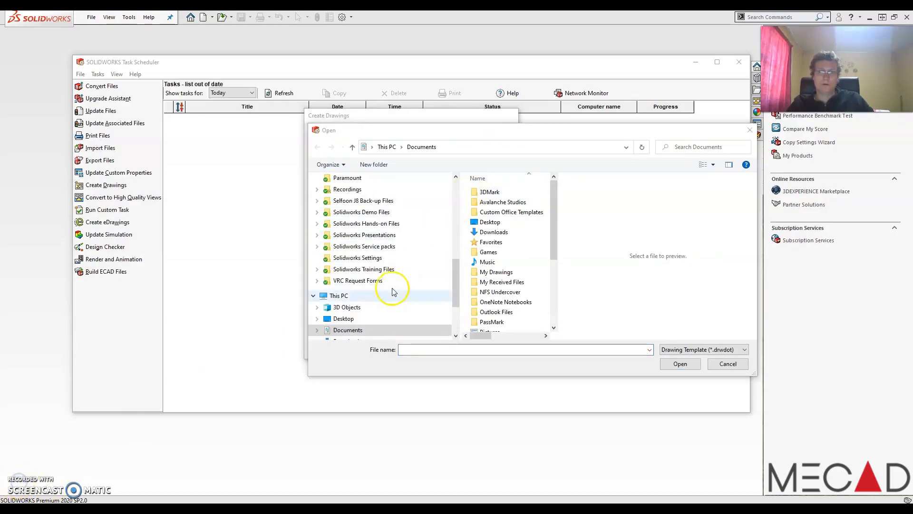
pyautogui.click(317, 331)
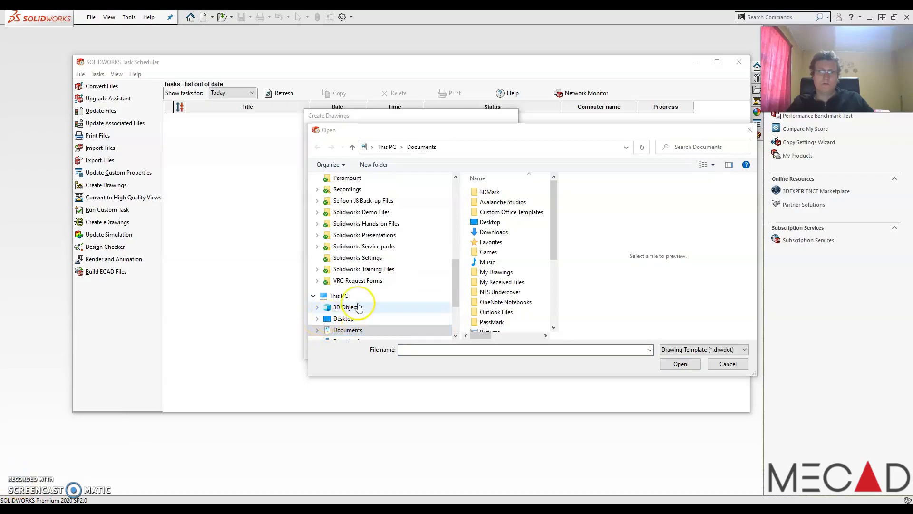
pyautogui.scroll(-2, 347, 314)
pyautogui.click(352, 330)
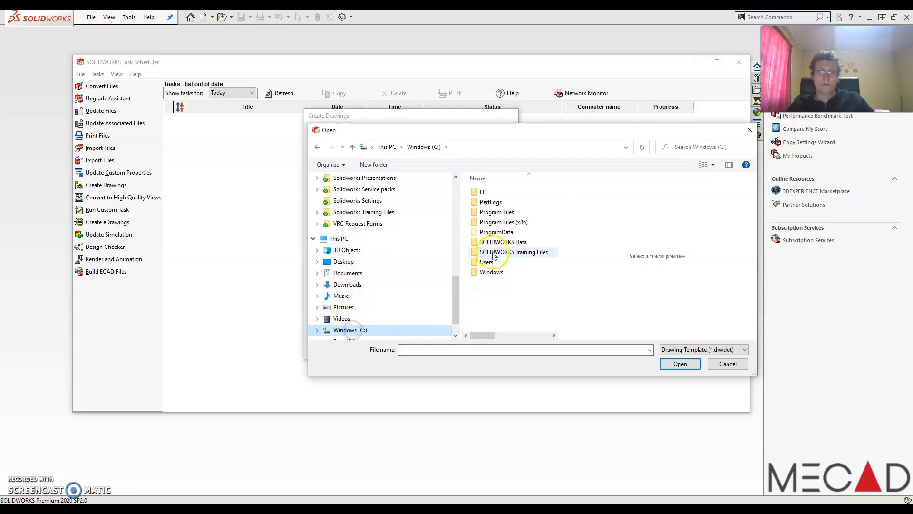
pyautogui.doubleClick(492, 232)
pyautogui.scroll(-6, 504, 280)
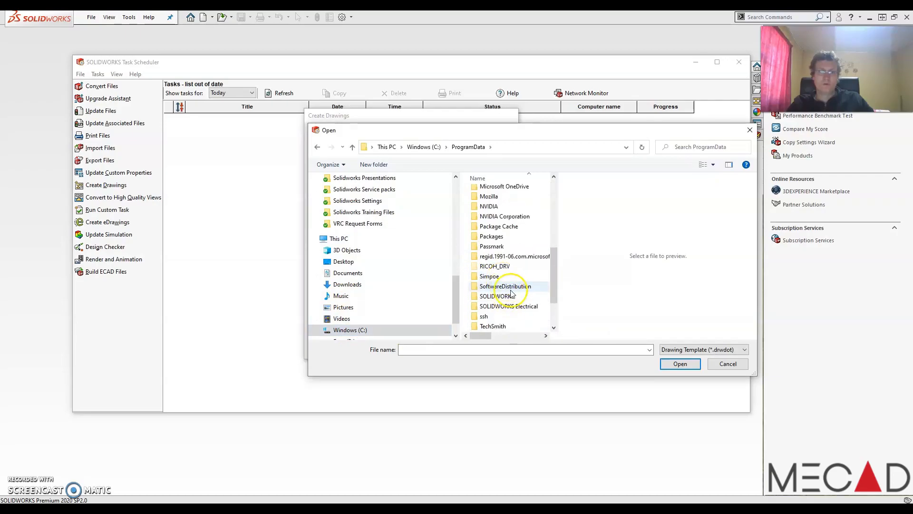
pyautogui.doubleClick(505, 296)
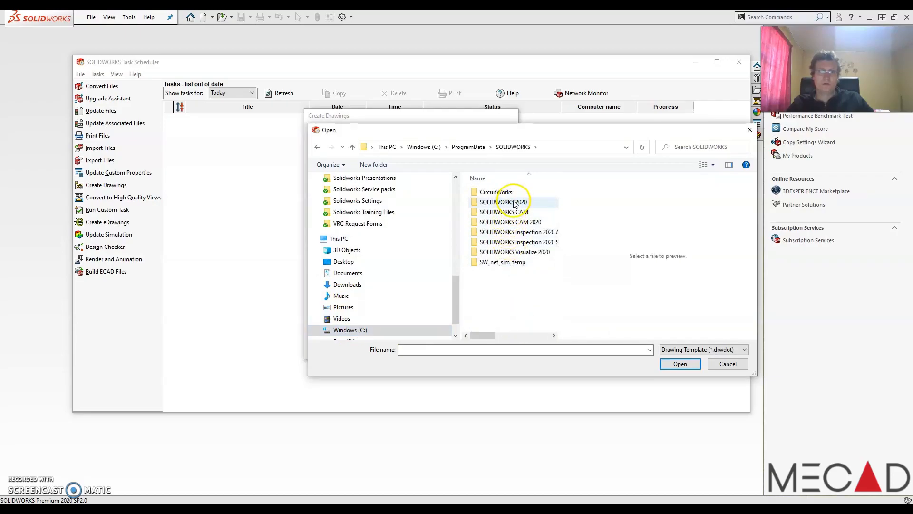
pyautogui.doubleClick(514, 204)
pyautogui.doubleClick(504, 252)
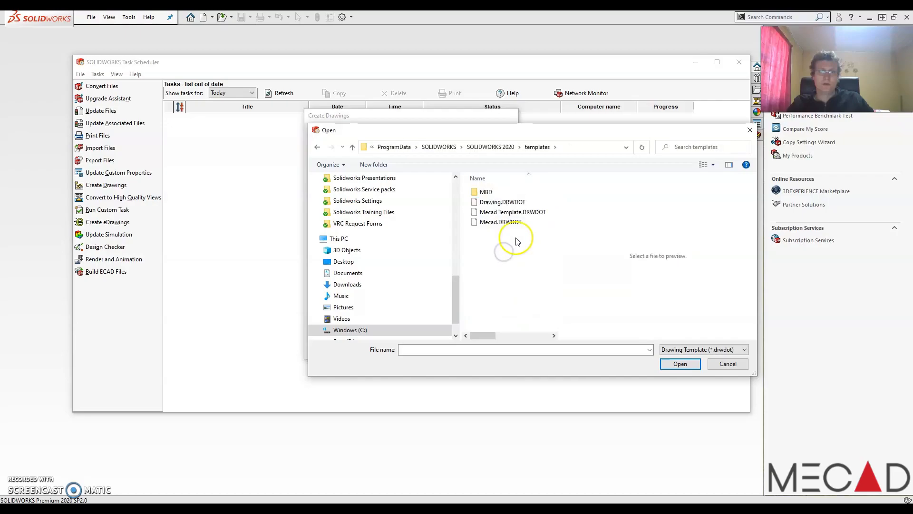
pyautogui.click(492, 214)
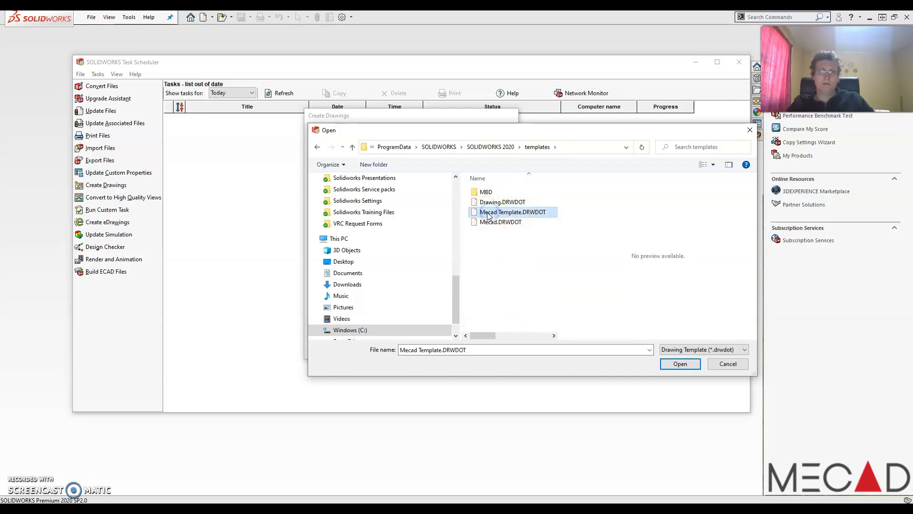
pyautogui.click(681, 364)
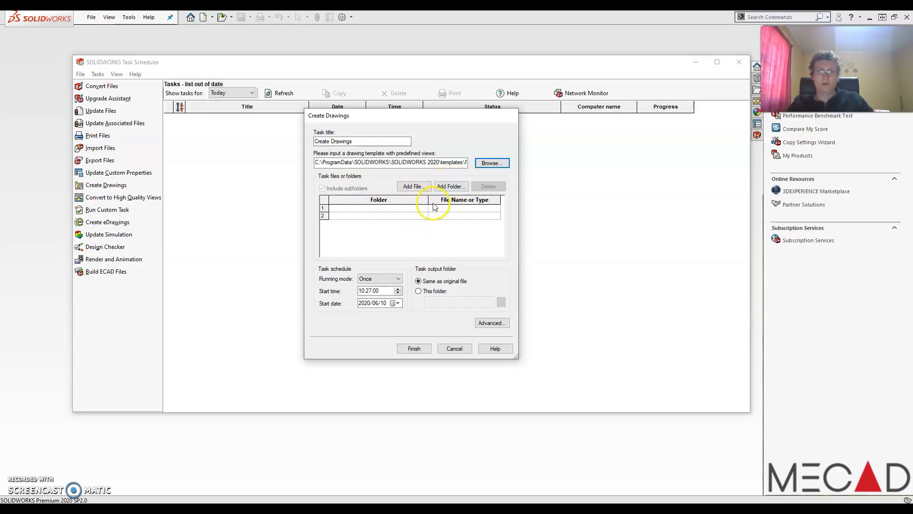
# - Add the Desktop Parts & Drawings folder to the task and finish the task to generate the drawings
pyautogui.click(449, 187)
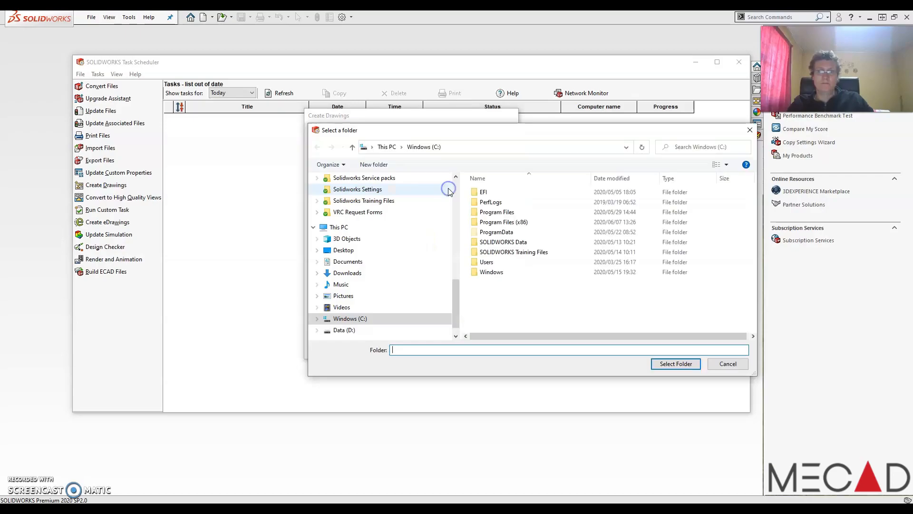
pyautogui.click(344, 250)
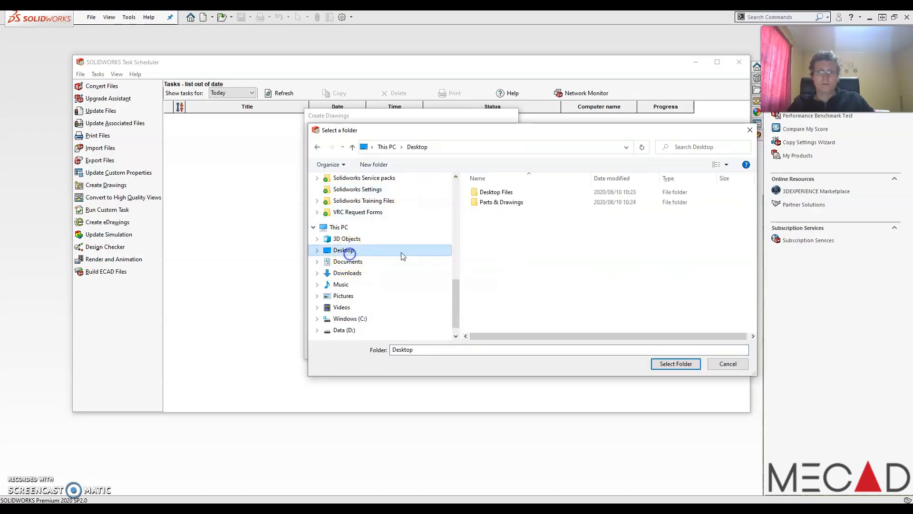
pyautogui.click(497, 205)
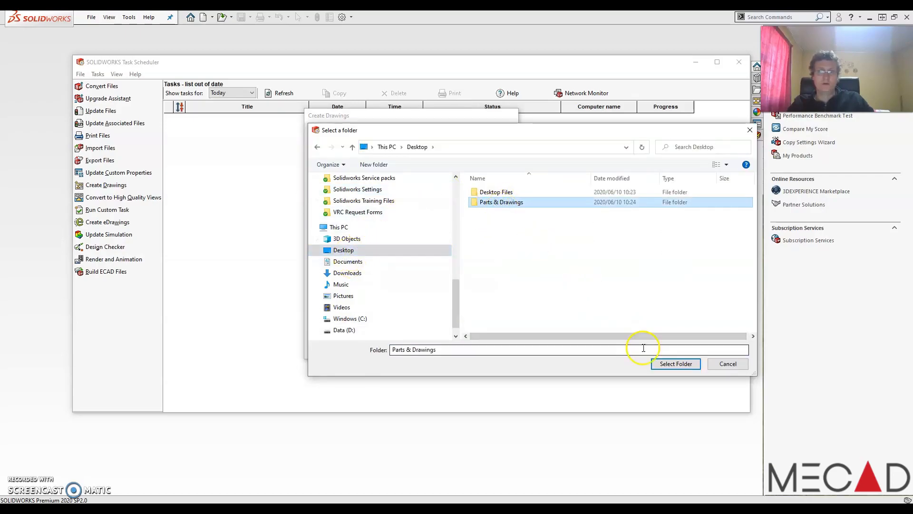
pyautogui.click(659, 364)
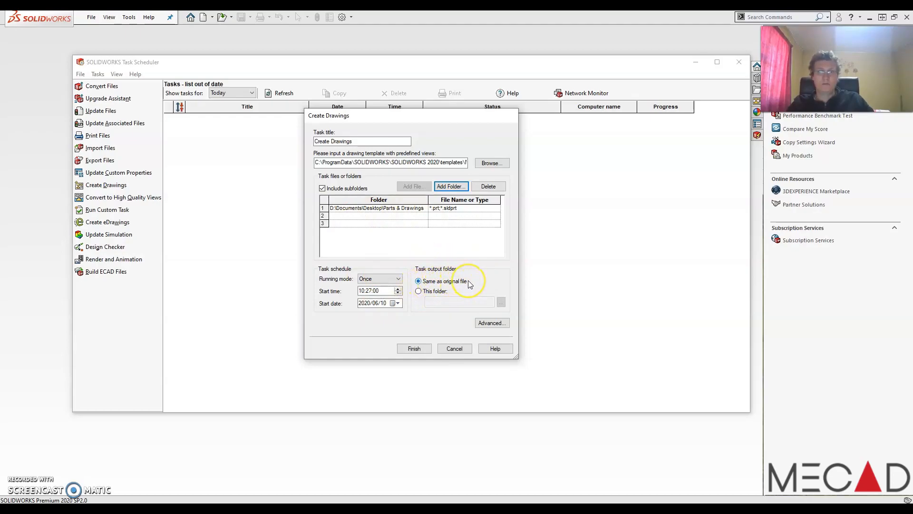
pyautogui.click(427, 350)
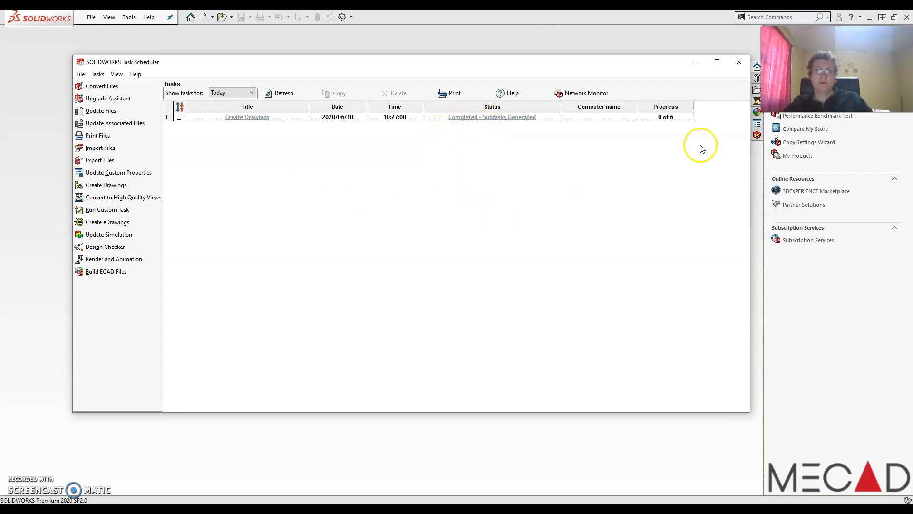
# - Open the generated drawing Sketch and Extrude 3_&.SLDDRW from the Parts & Drawings folder
pyautogui.click(739, 63)
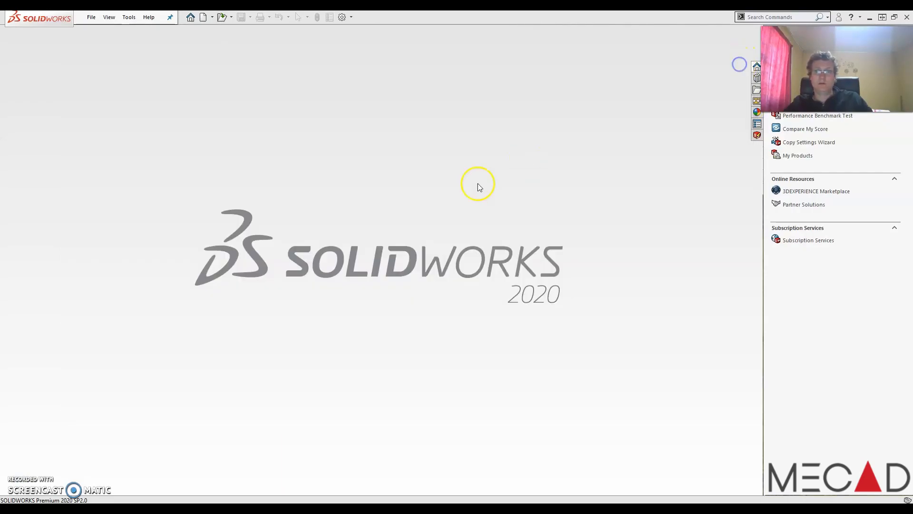
pyautogui.click(221, 18)
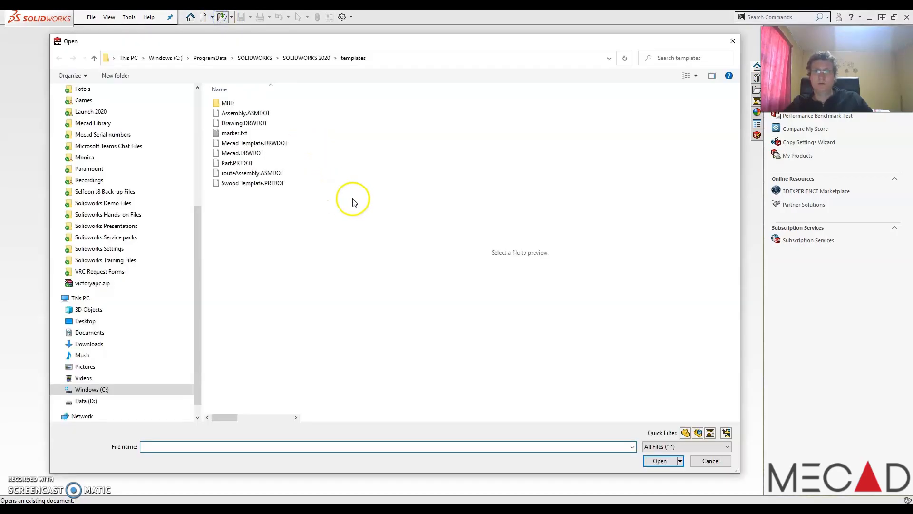
pyautogui.click(84, 321)
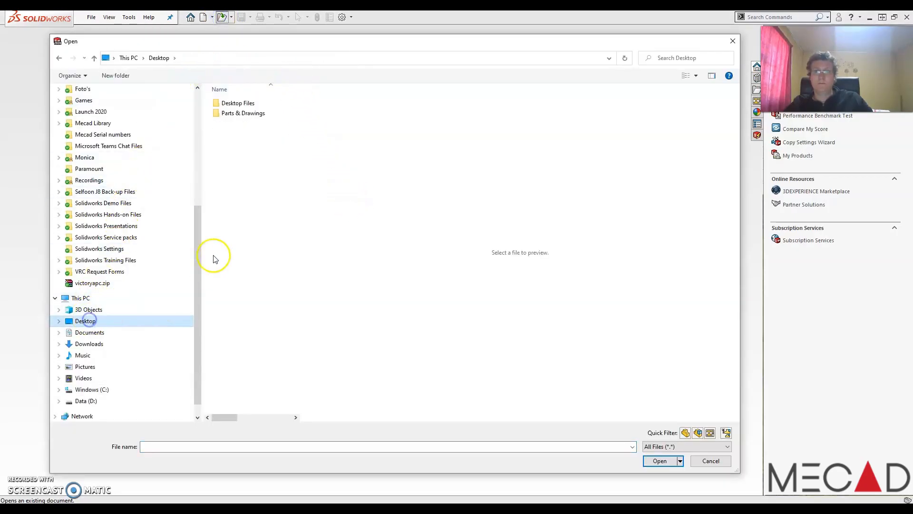
pyautogui.click(232, 114)
pyautogui.doubleClick(232, 115)
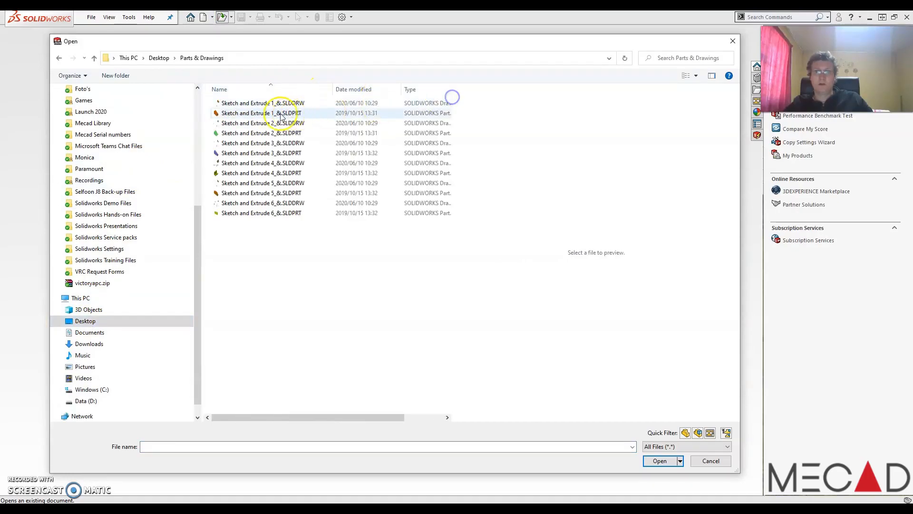
pyautogui.click(249, 105)
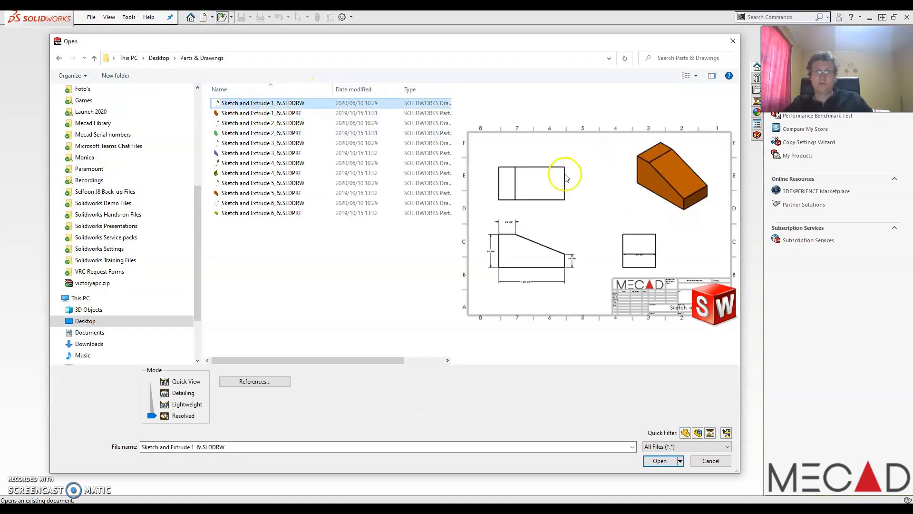
pyautogui.click(271, 114)
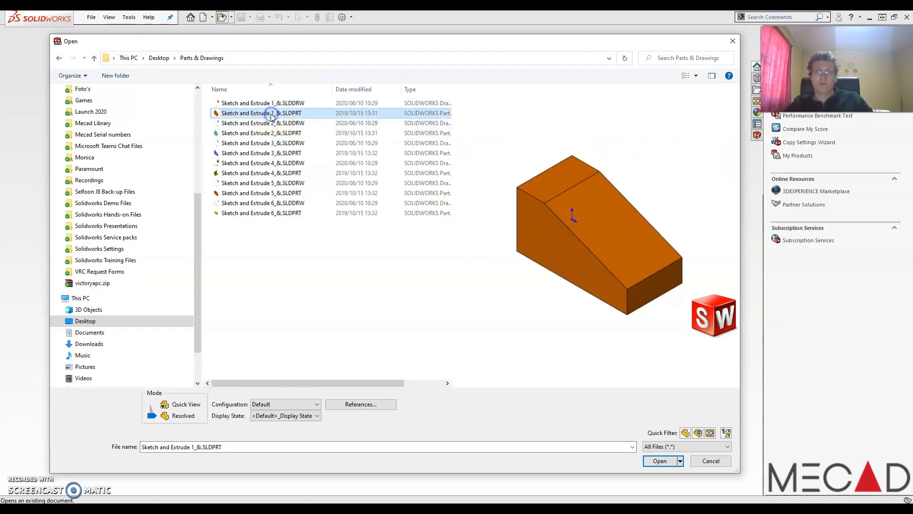
pyautogui.click(268, 123)
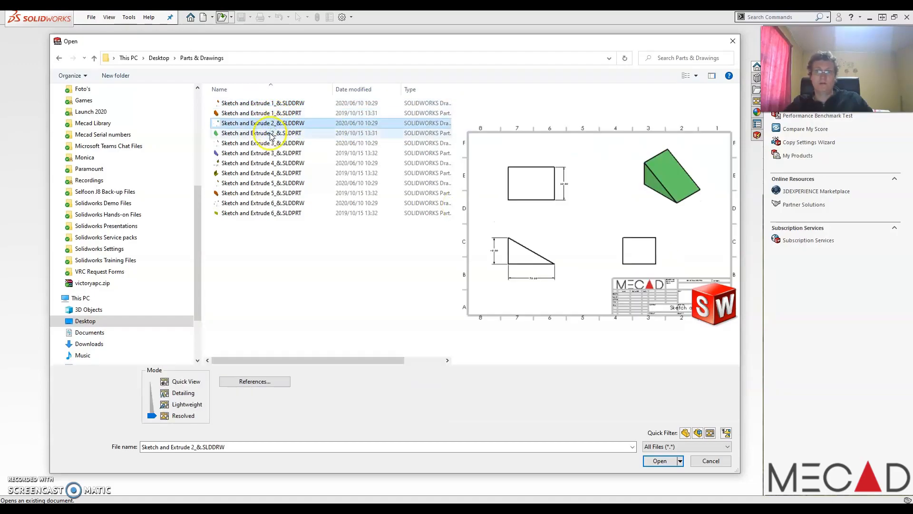
pyautogui.click(270, 133)
pyautogui.click(266, 143)
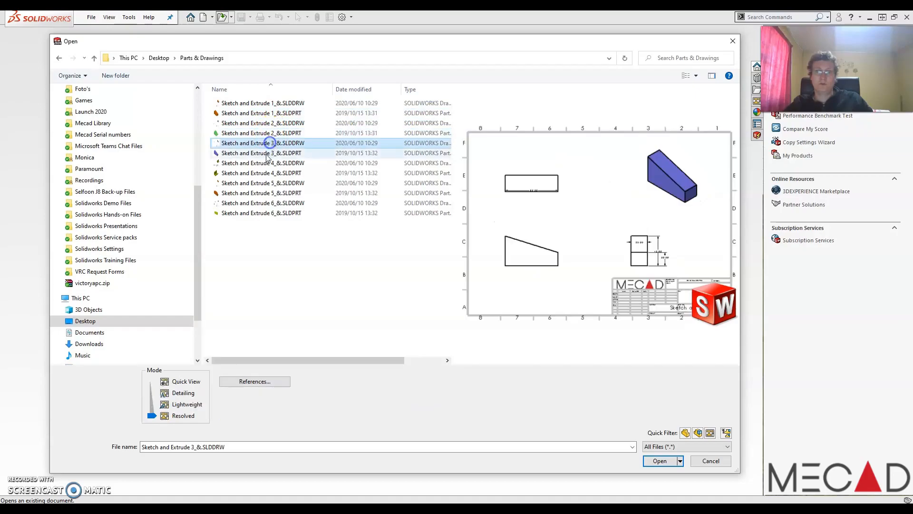
pyautogui.click(266, 154)
pyautogui.click(245, 143)
pyautogui.click(612, 449)
pyautogui.click(660, 461)
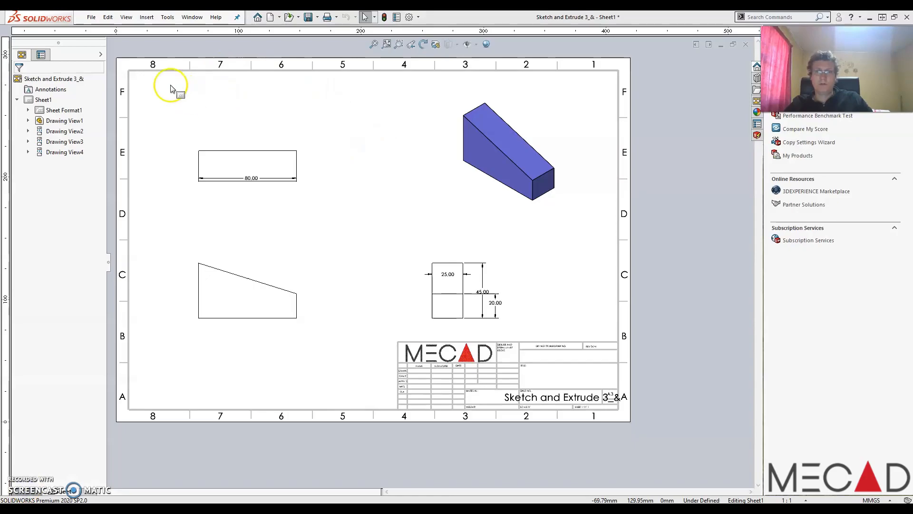
# - Select all the dimensions on the sheet and apply Auto Arrange Dimensions
pyautogui.moveTo(159, 78); pyautogui.dragTo(577, 374)
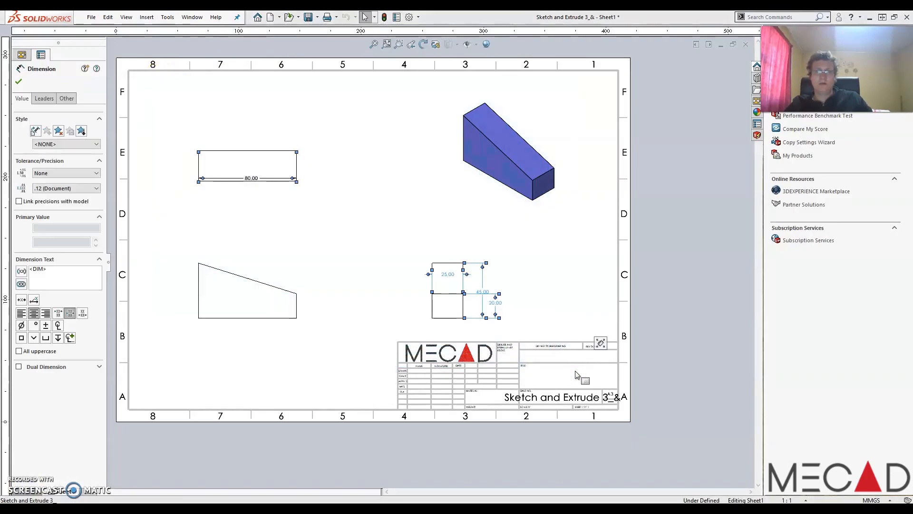
pyautogui.moveTo(602, 342)
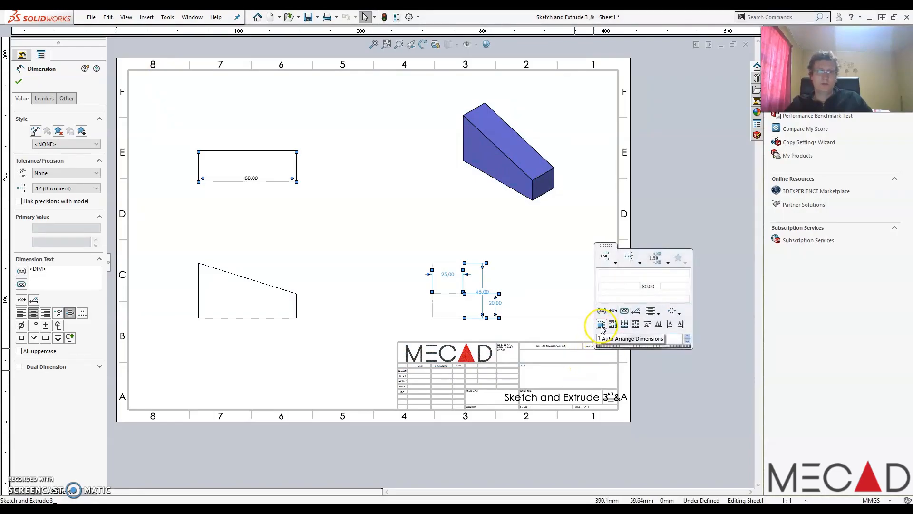
pyautogui.click(601, 325)
pyautogui.click(421, 195)
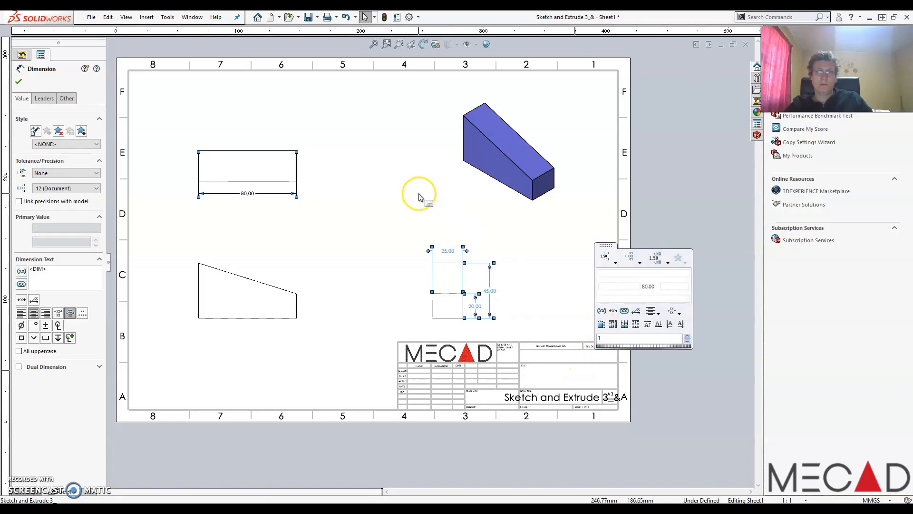